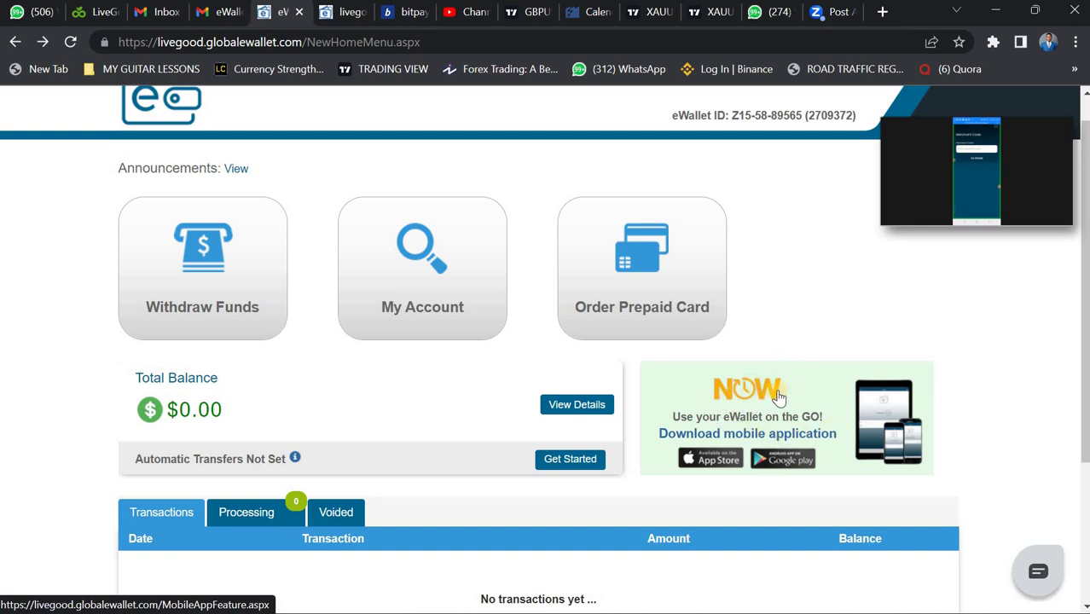
- Switch to the Zoom meeting and expand its floating thumbnail to view the shared phone screen
click(812, 541)
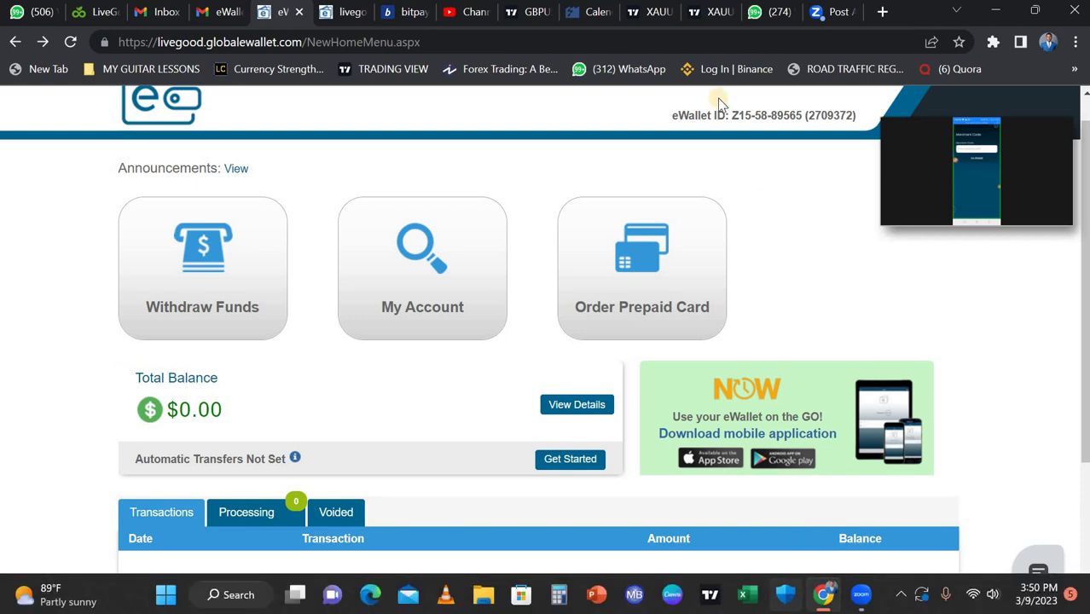
mouse_move(990, 167)
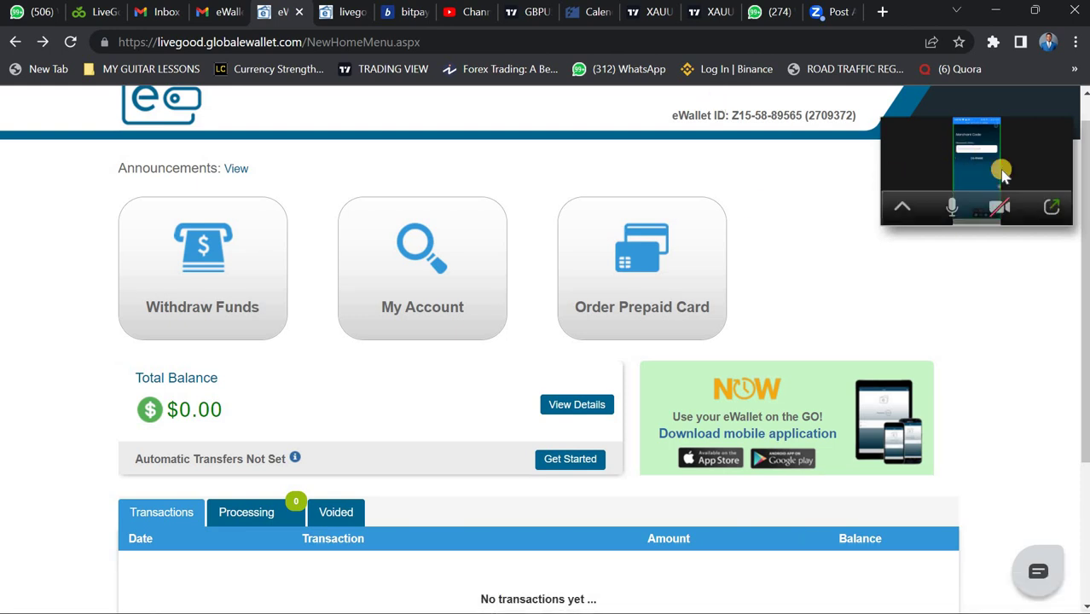
click(1057, 208)
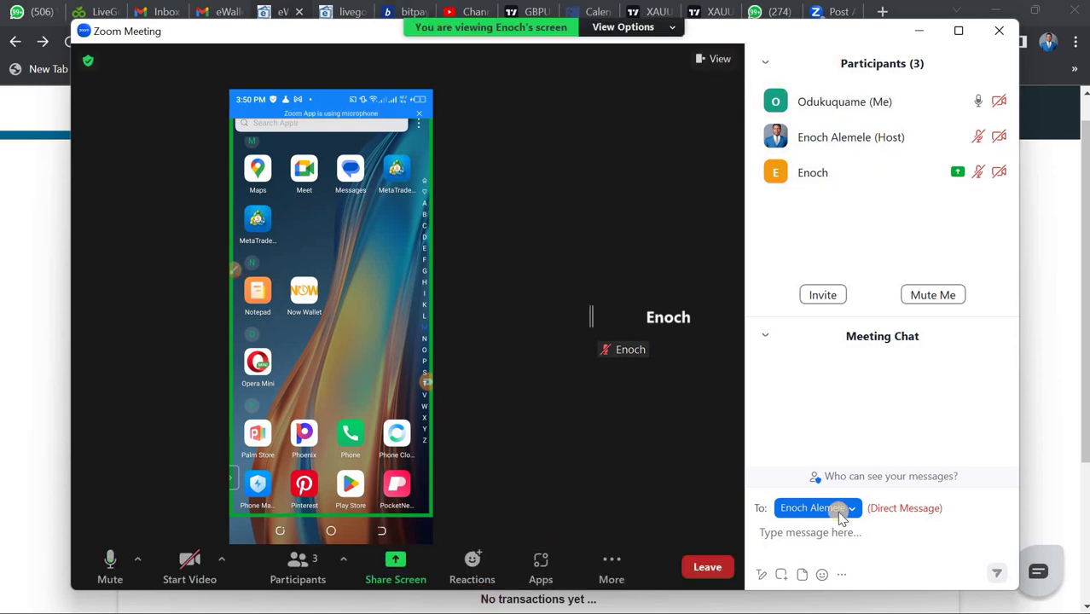
- Switch back to Chrome and open the NOW mobile application download page from the eWallet home page
mouse_move(924, 607)
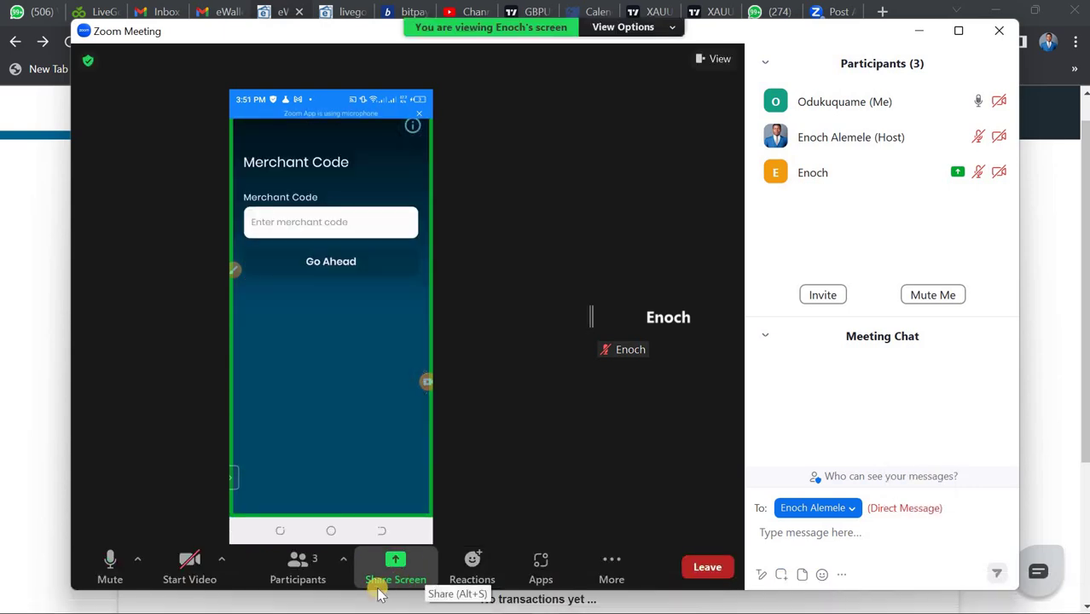
mouse_move(821, 599)
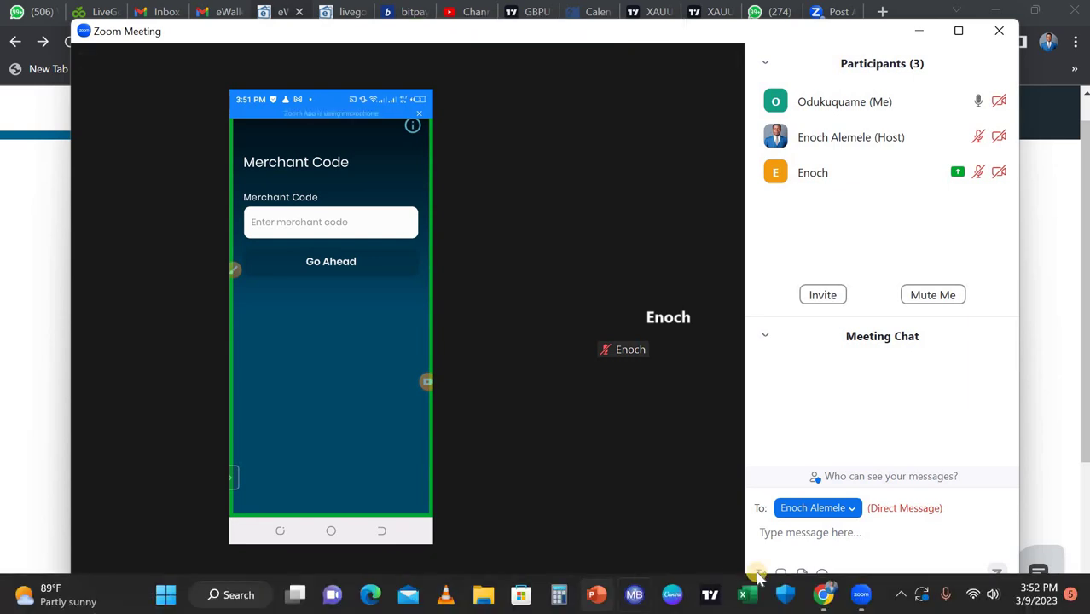
click(821, 599)
click(822, 600)
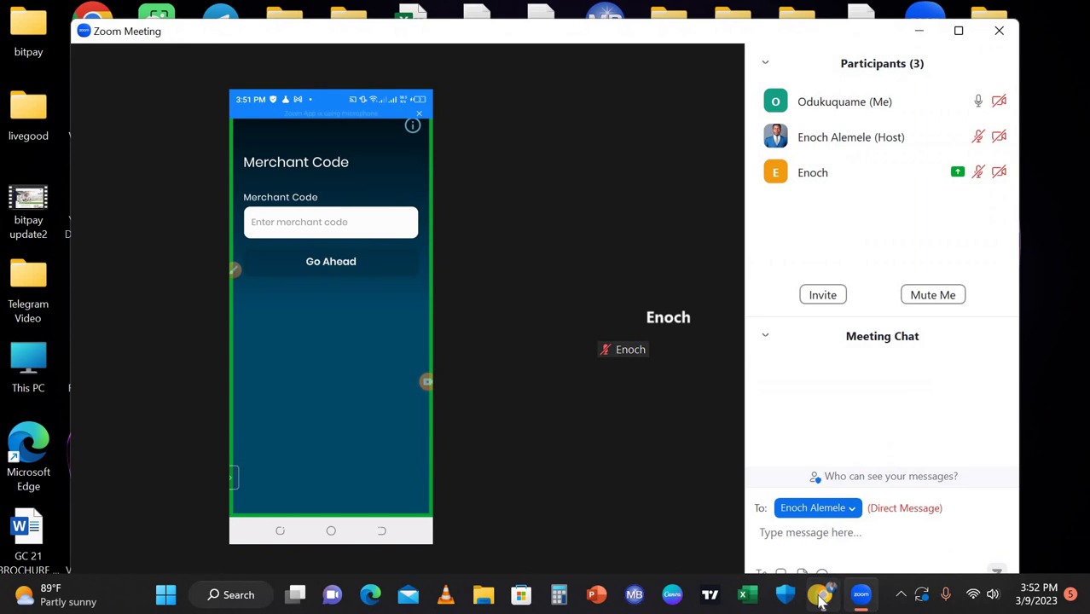
click(821, 599)
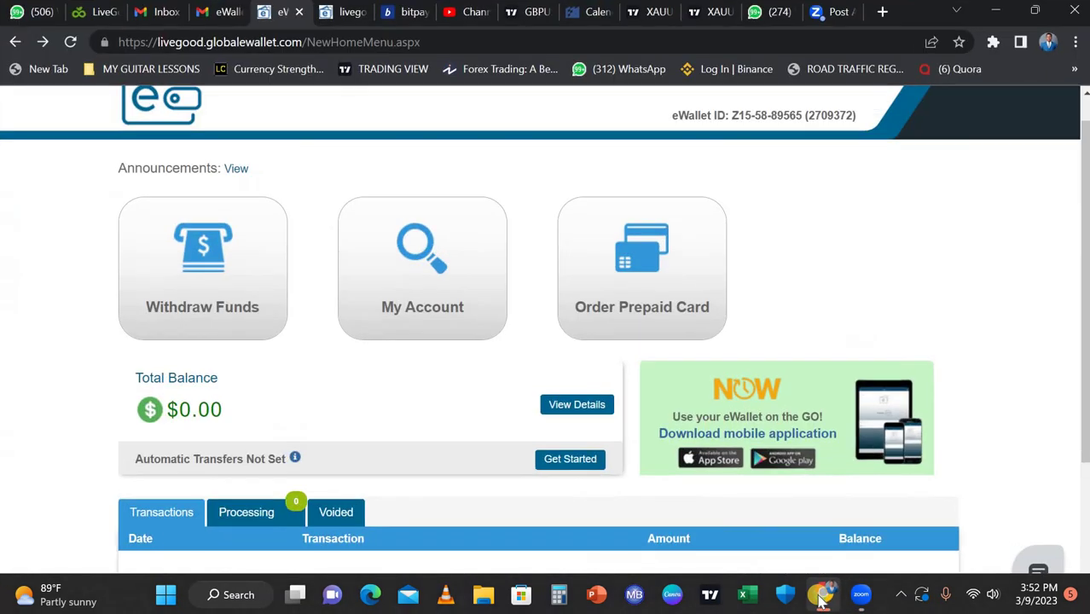
click(790, 413)
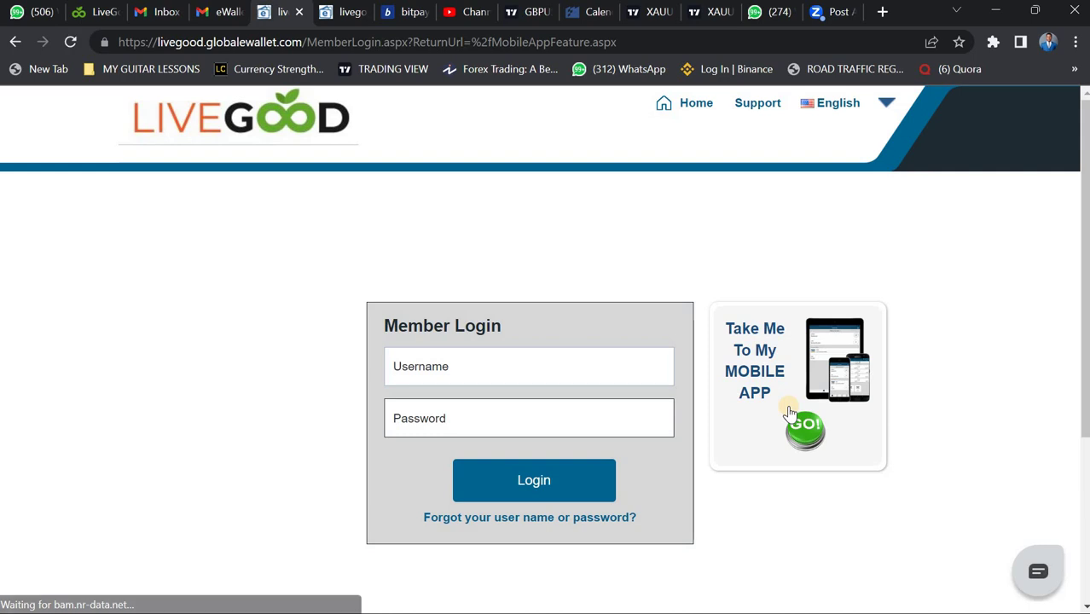
- Copy the user name from the eWallet activation email in Gmail and paste it into the member login's username
click(213, 15)
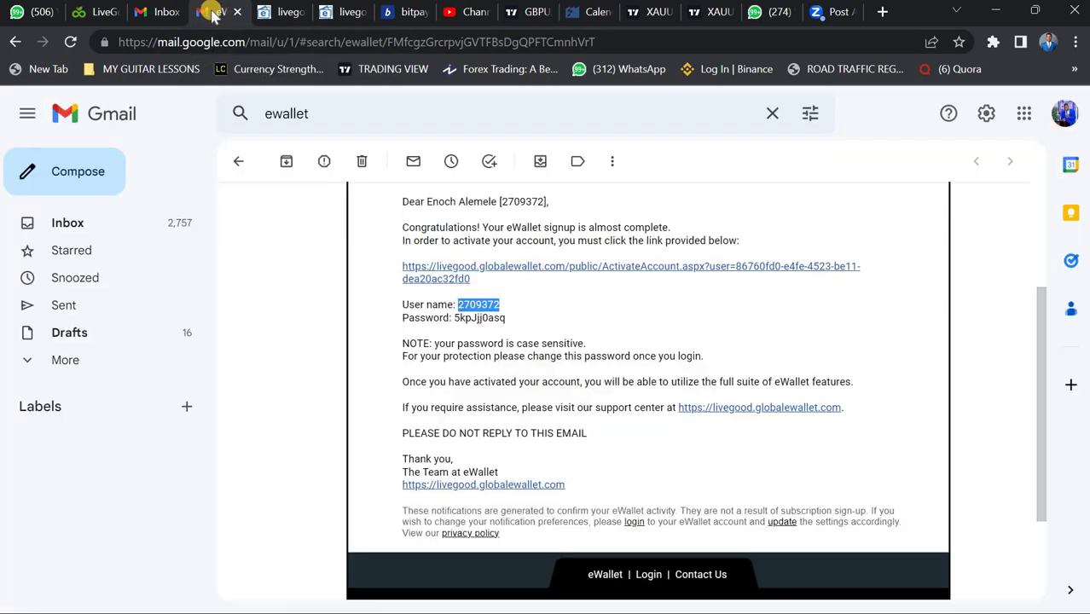
right_click(487, 307)
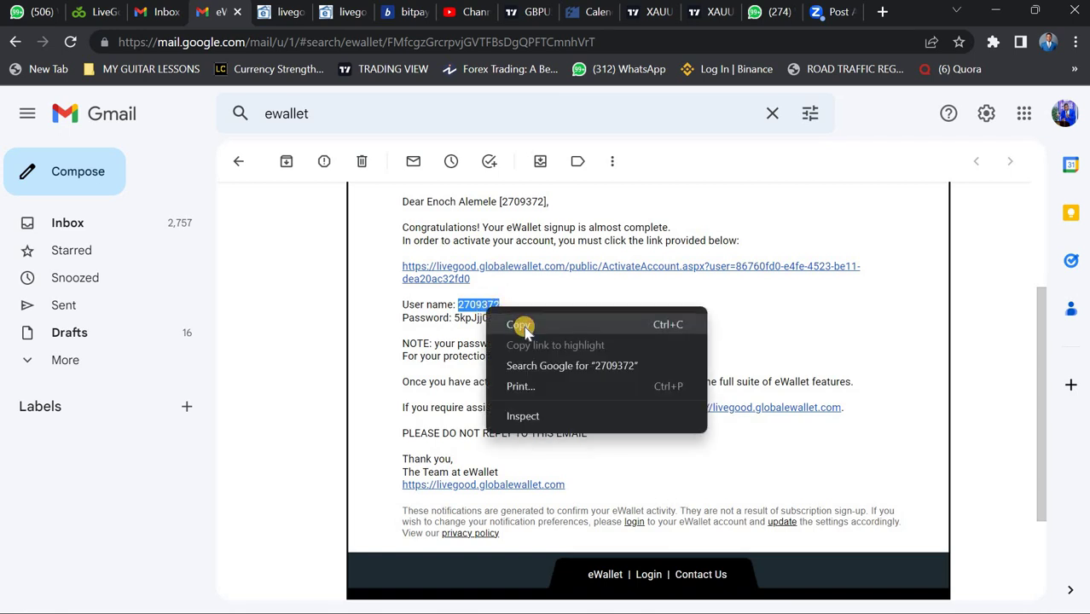
click(518, 325)
click(284, 12)
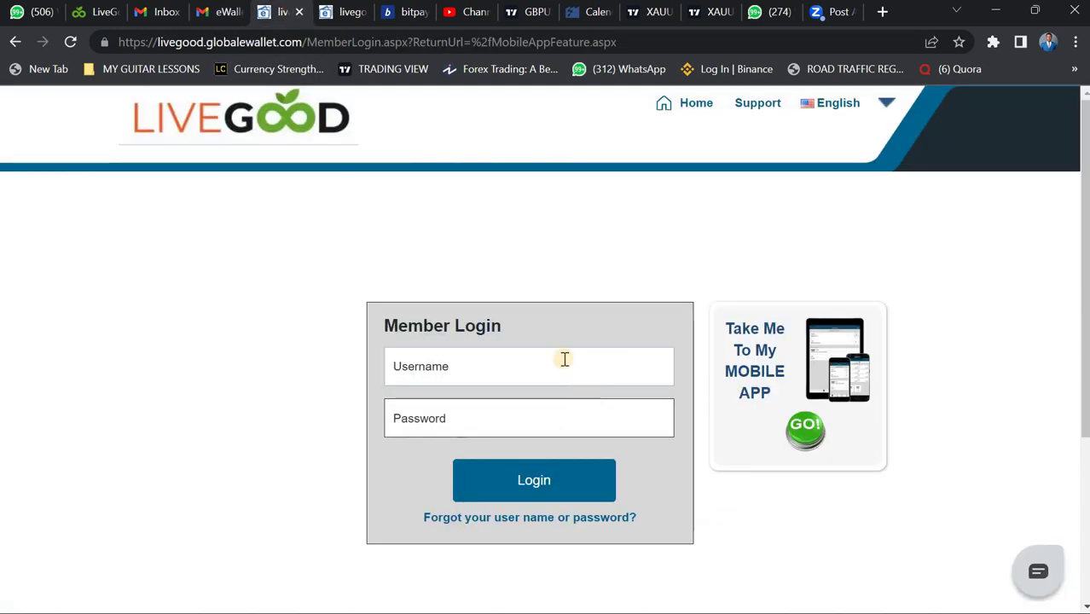
click(564, 359)
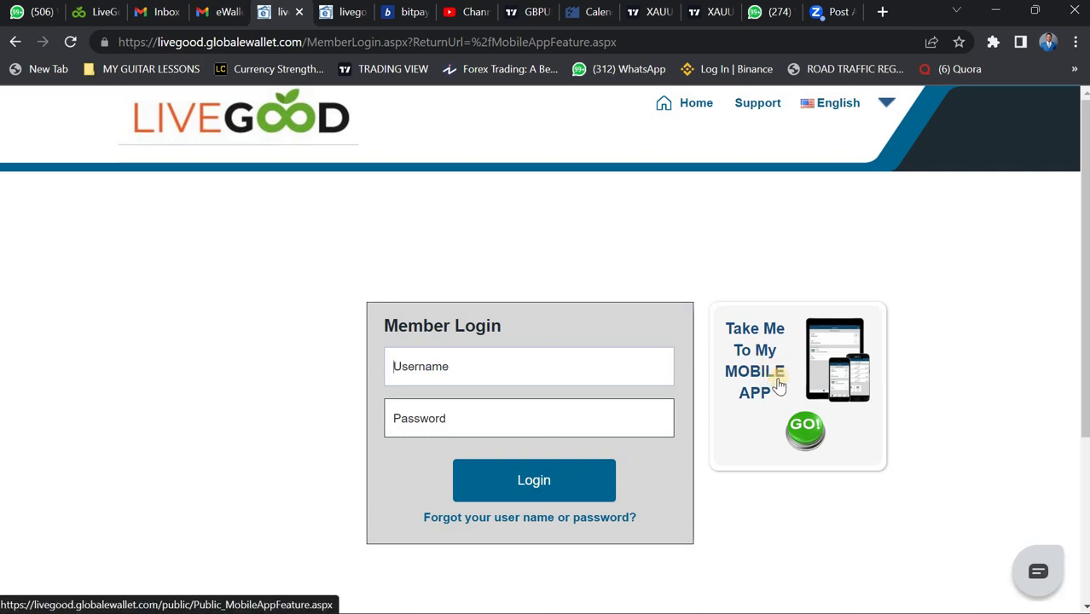
right_click(548, 368)
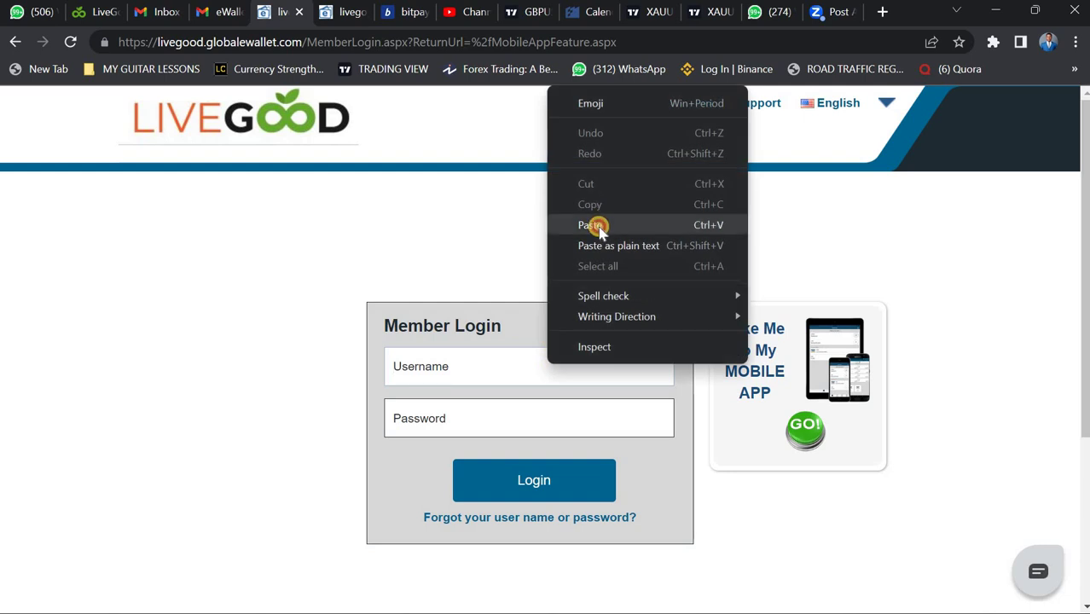
key(Return)
- Enter the account password and log in to the LiveGood eWallet
click(479, 412)
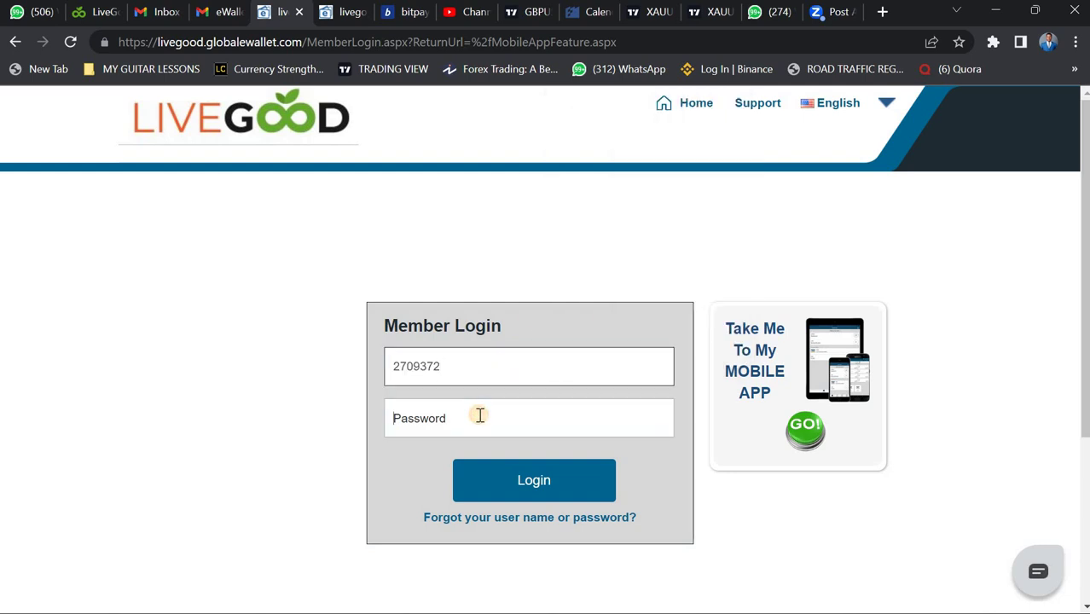
text(•••••••)
key(Return)
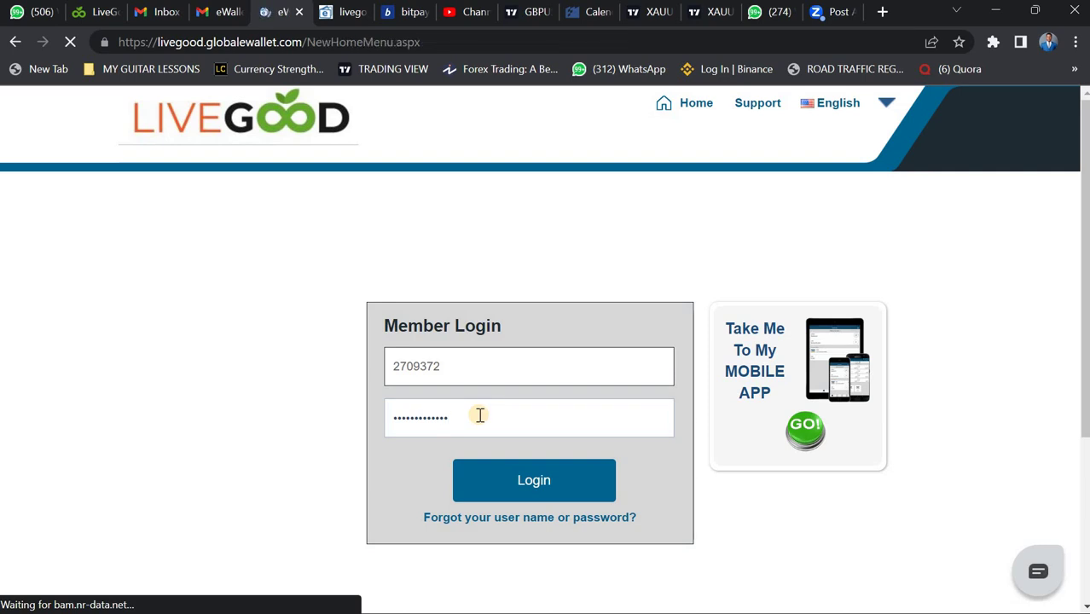
- Examine the eWallet home page from header to footer for the mobile application section
scroll(479, 415, down, 3)
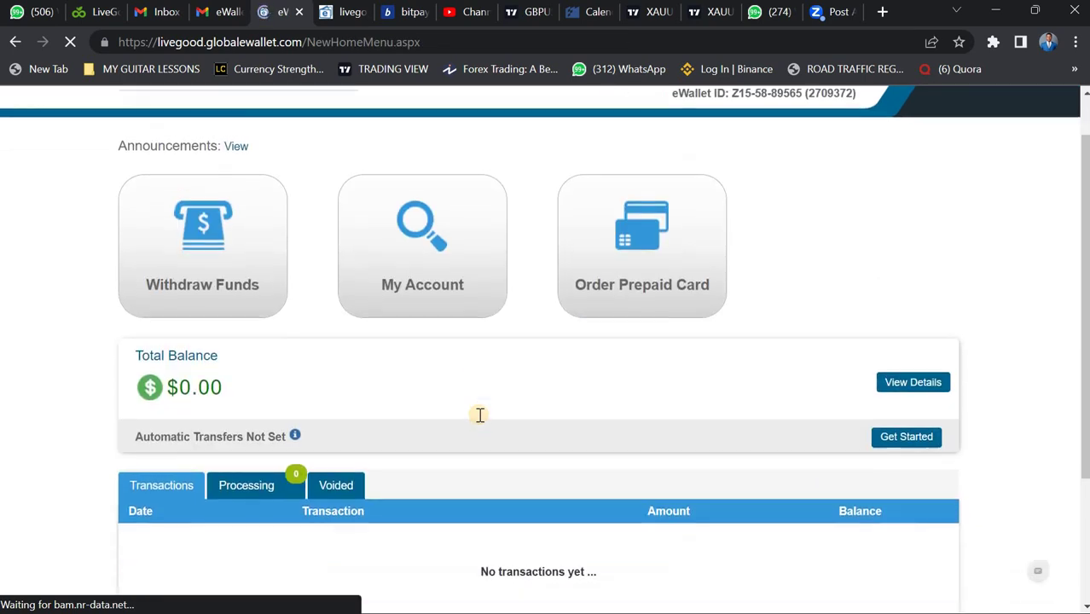
scroll(480, 414, up, 2)
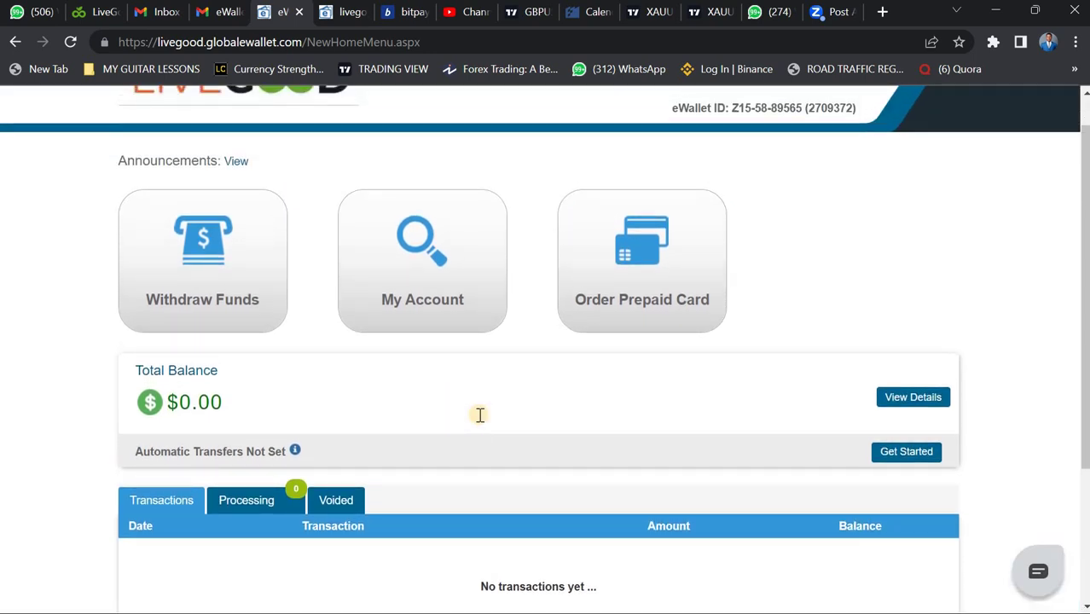
scroll(479, 415, up, 1)
scroll(479, 415, down, 2)
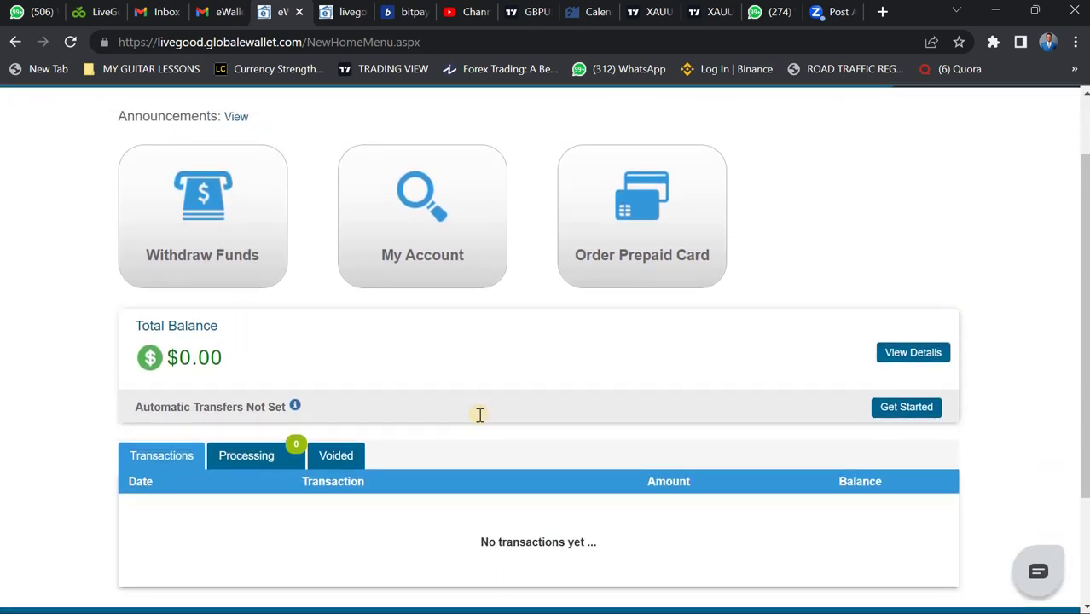
scroll(479, 415, down, 3)
scroll(479, 415, up, 5)
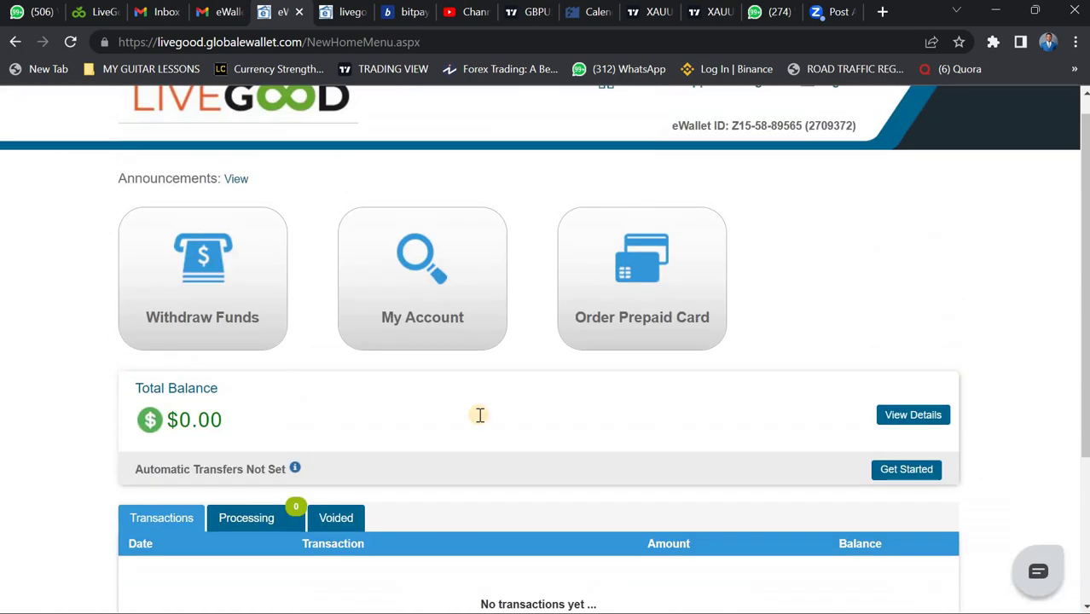
scroll(479, 415, down, 3)
scroll(479, 414, down, 2)
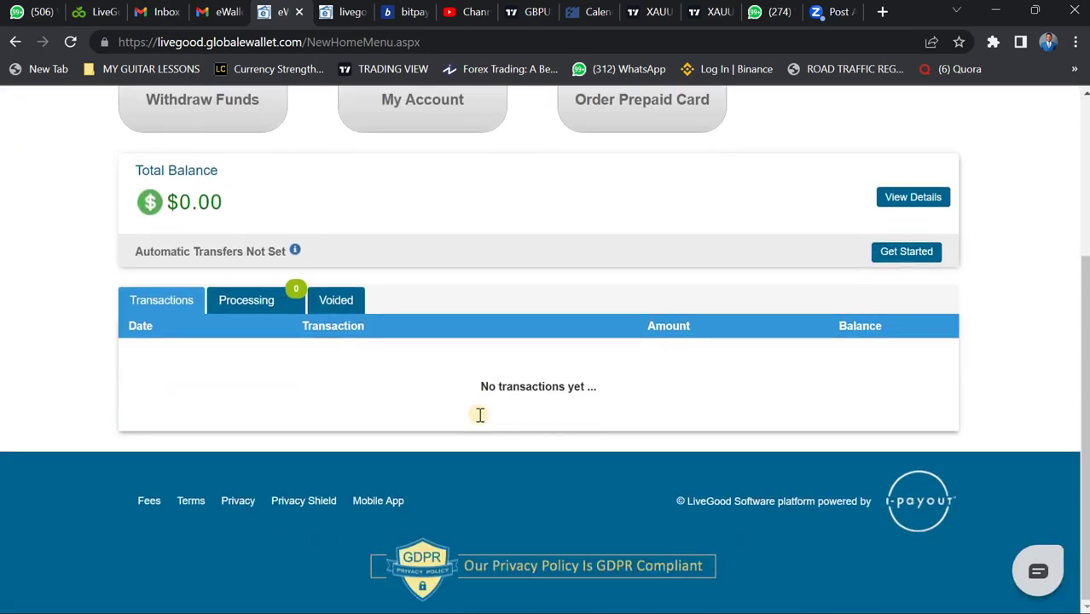
scroll(480, 414, up, 4)
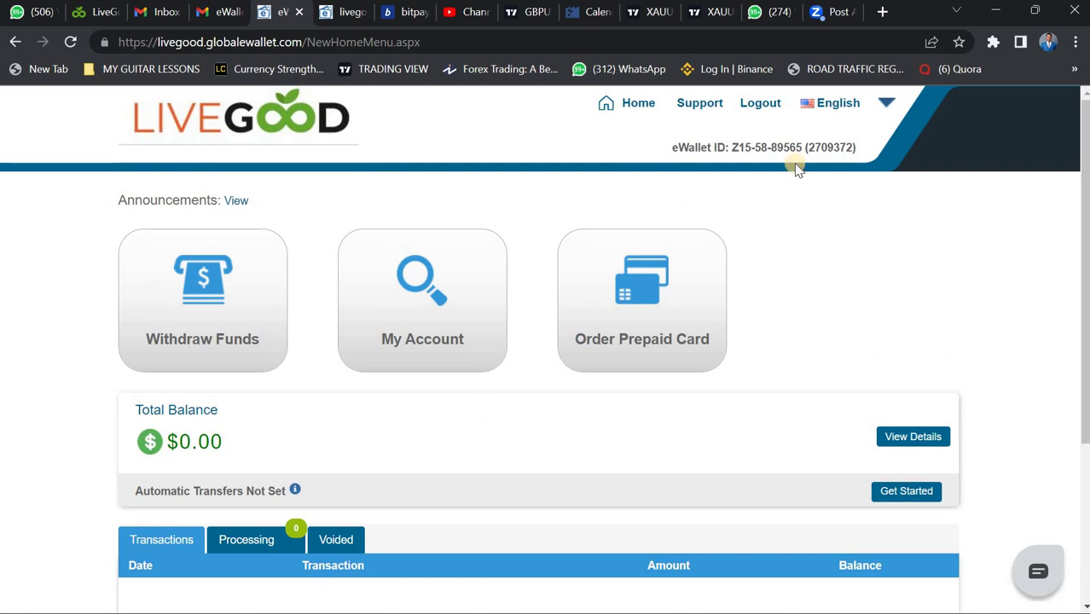
- Log out of the eWallet and open the mobile app page from the member login page
click(762, 104)
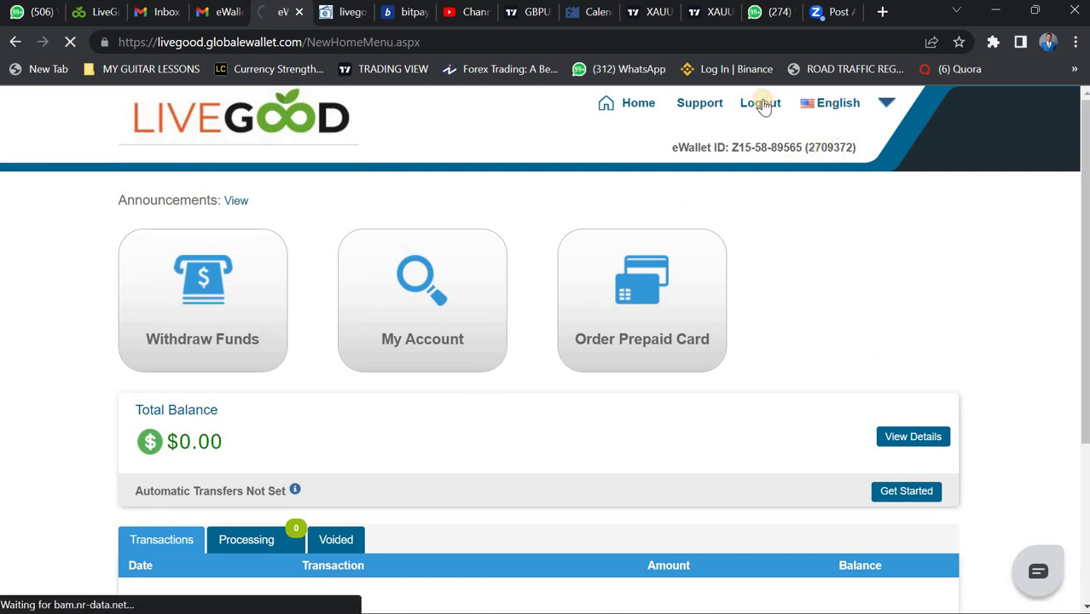
scroll(710, 270, down, 1)
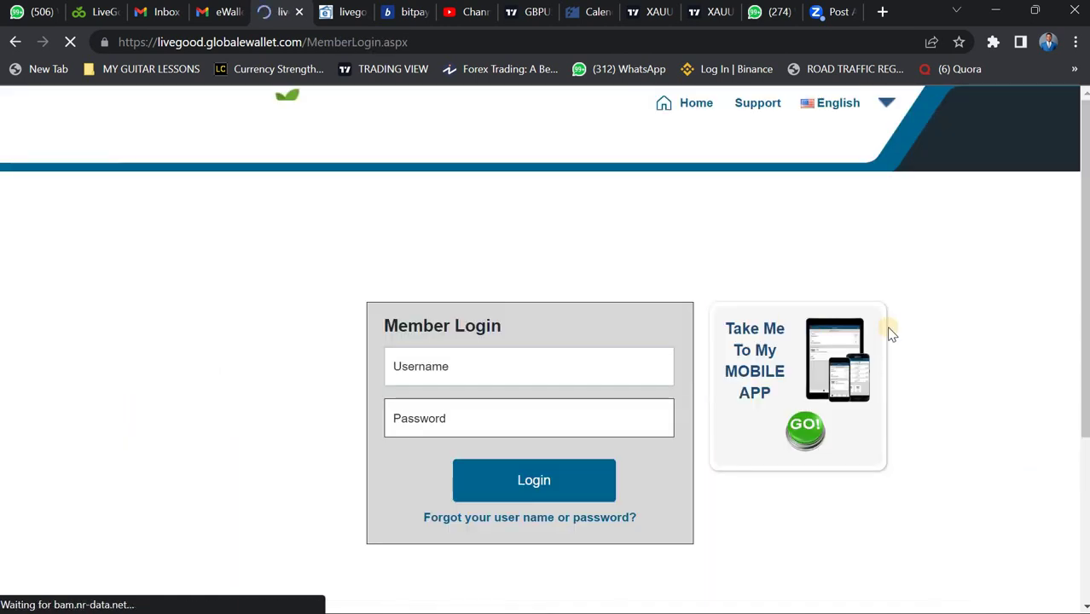
click(806, 399)
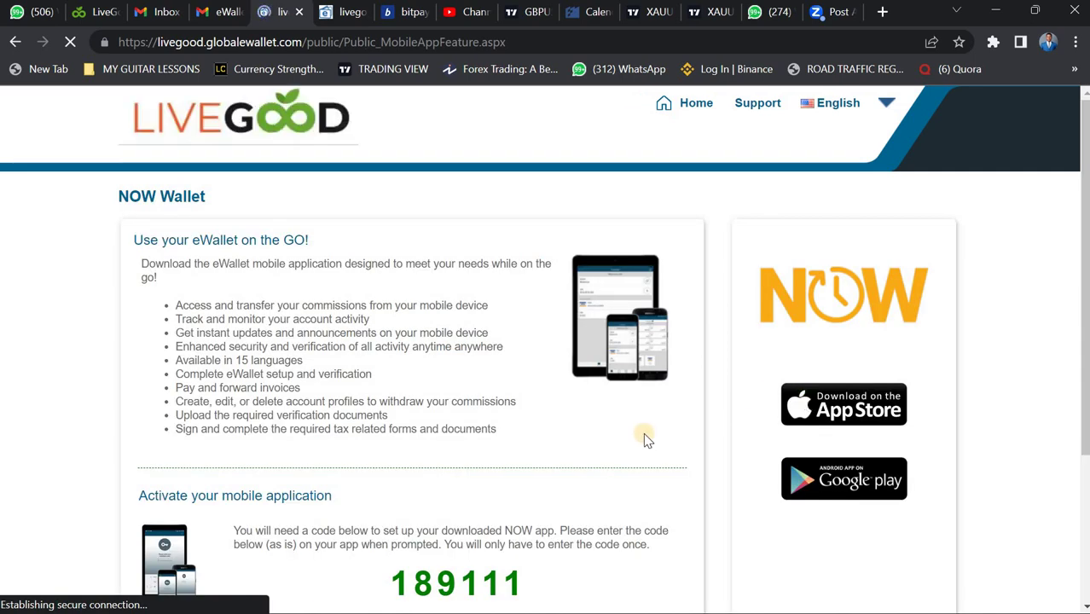
- Return to the member login page, then reopen the mobile app page and show its activation code
click(16, 41)
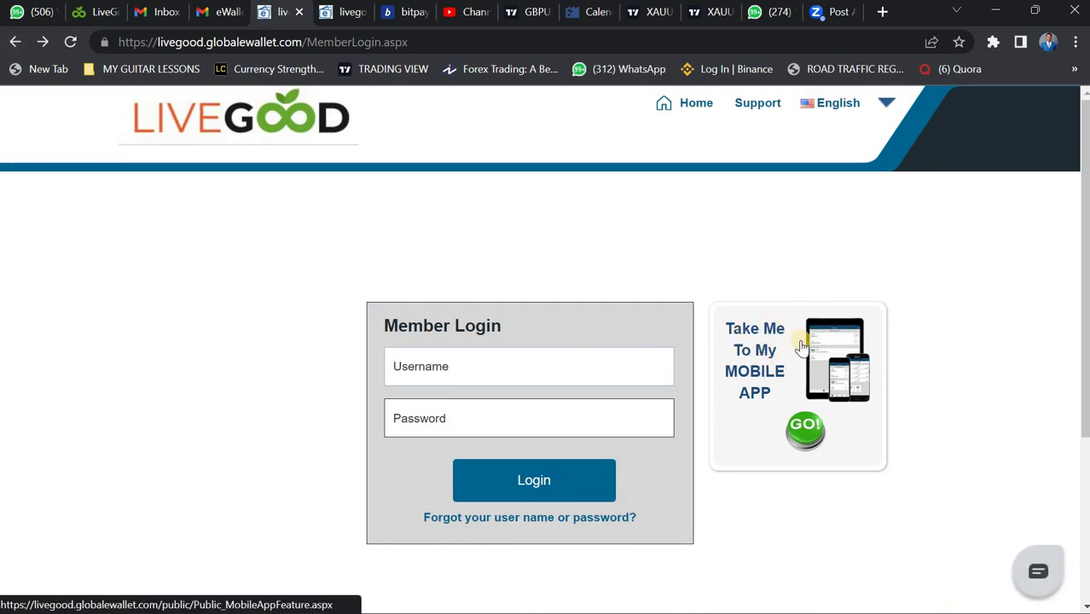
click(793, 376)
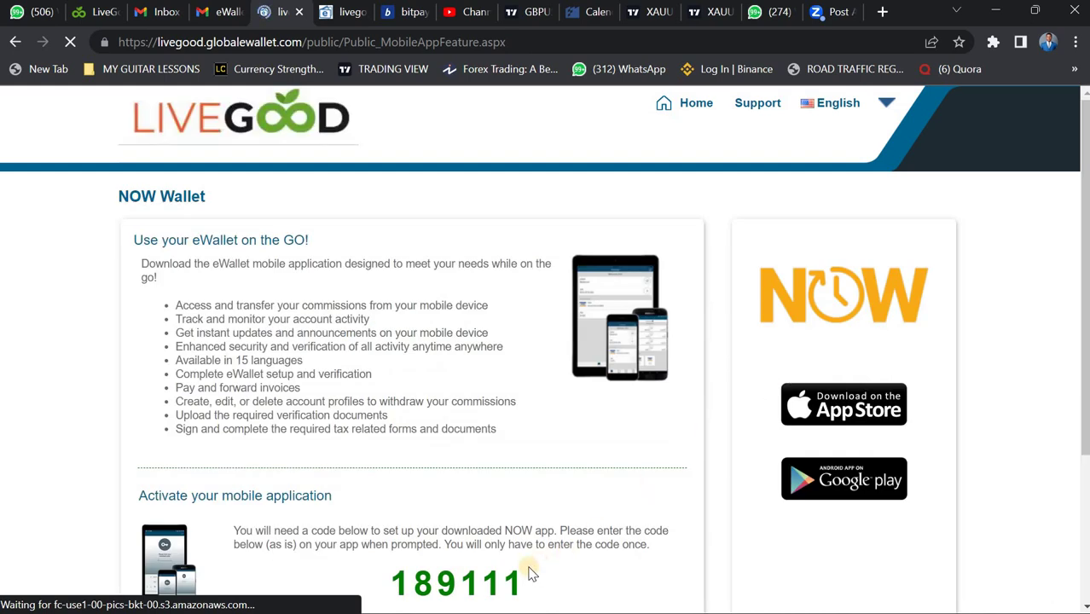
scroll(527, 570, down, 3)
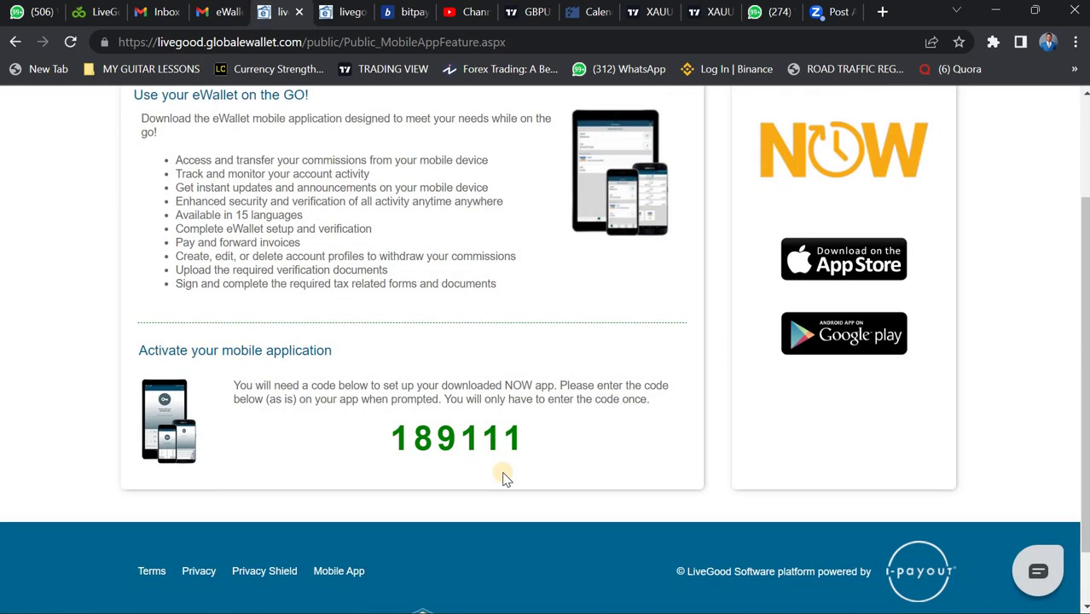
scroll(503, 477, down, 1)
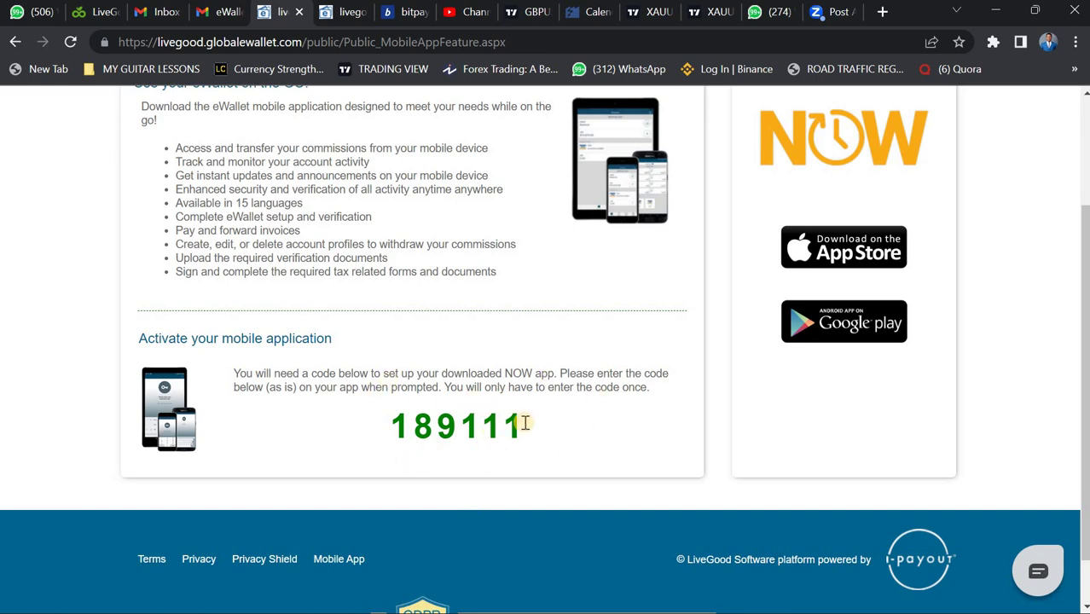
- Switch to the Zoom meeting and enlarge it to view the phone's NOW Wallet merchant code screen
mouse_move(747, 607)
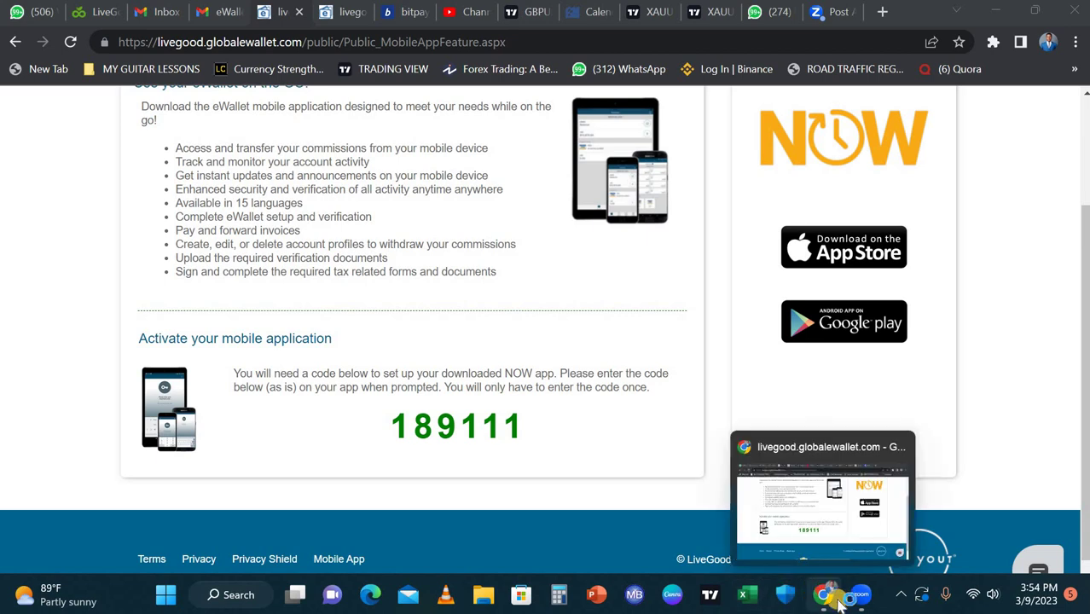
click(864, 597)
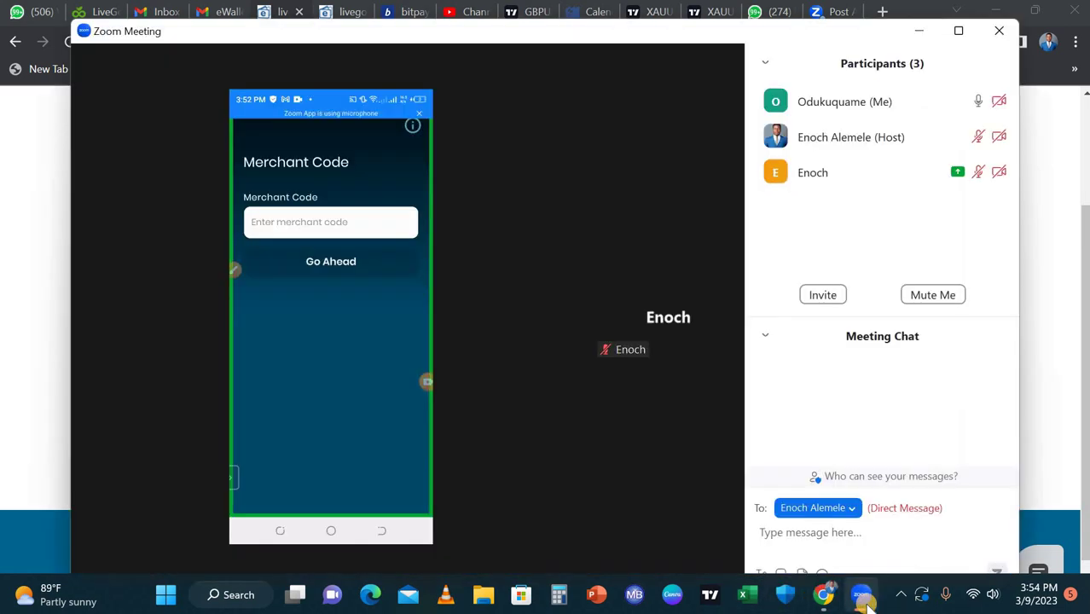
click(864, 599)
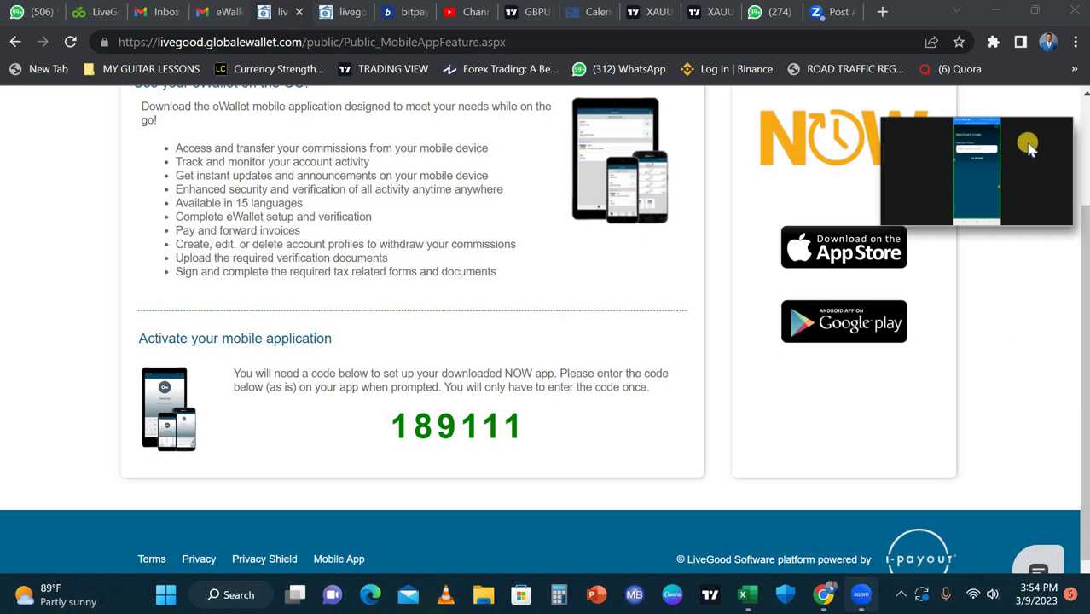
mouse_move(1034, 179)
click(1048, 207)
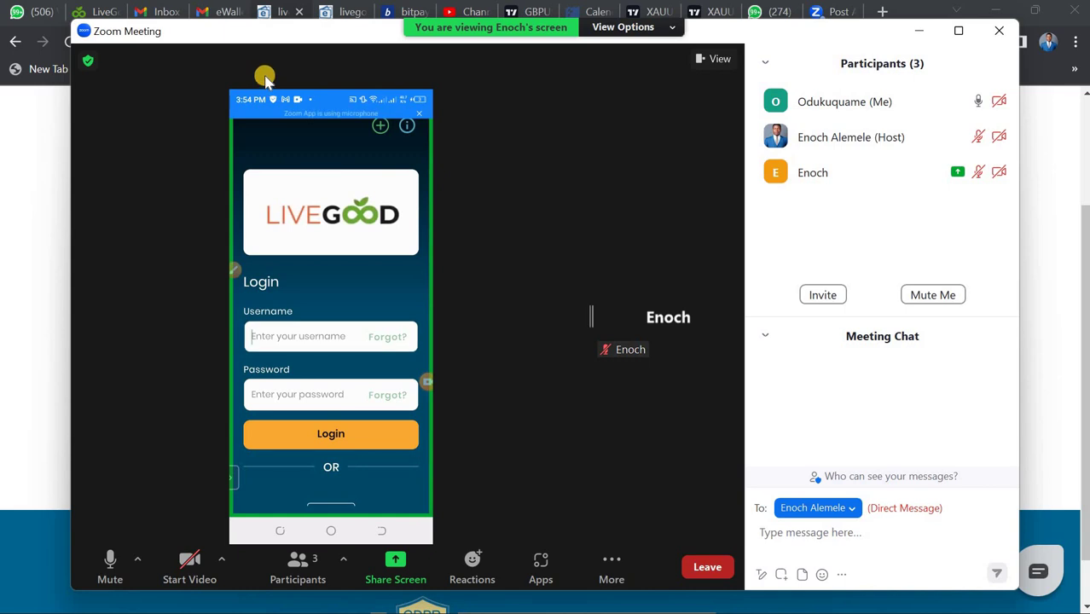
- Check the login credentials in the Gmail eWallet message, then return to the Zoom meeting's shared phone screen
click(227, 12)
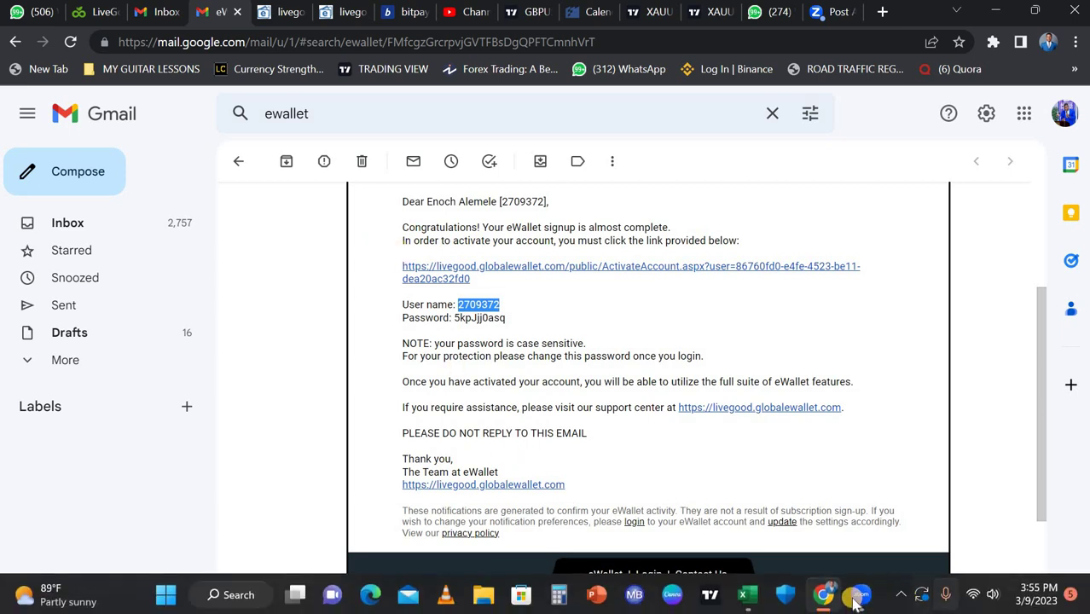
click(857, 597)
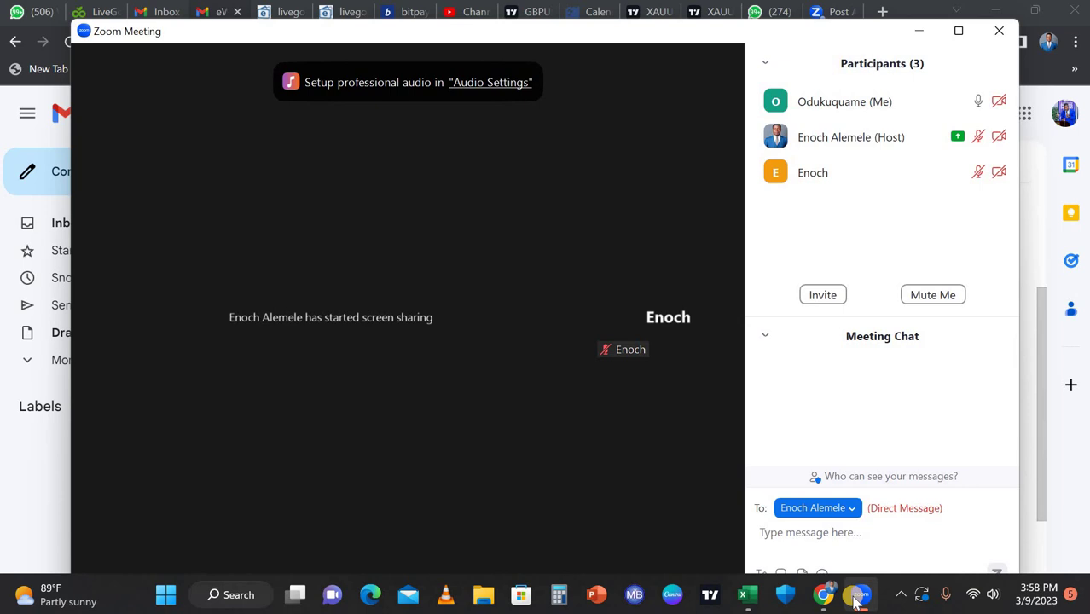
mouse_move(487, 406)
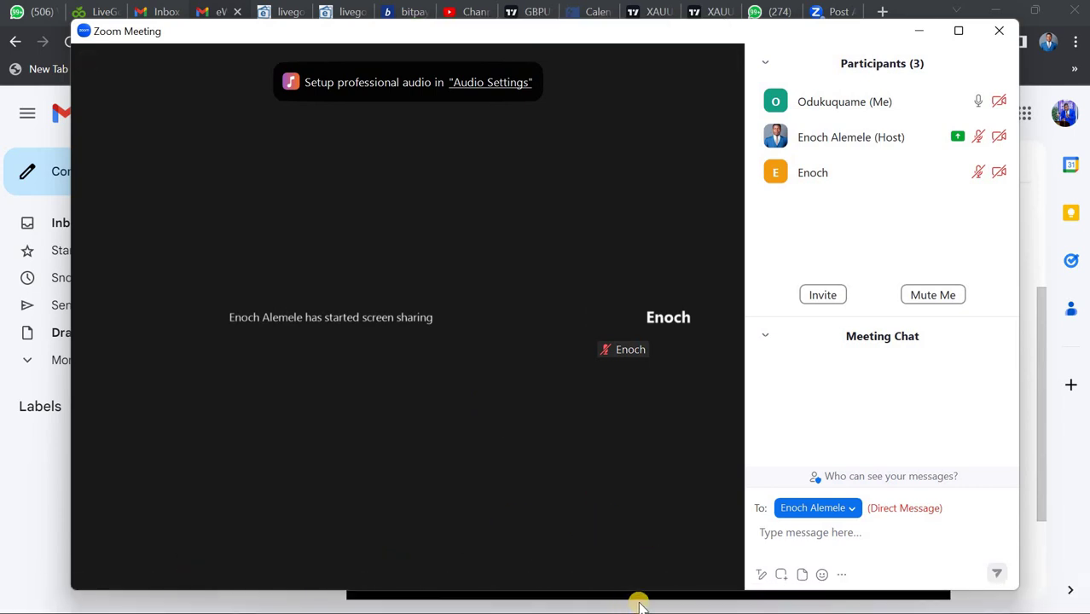
mouse_move(665, 516)
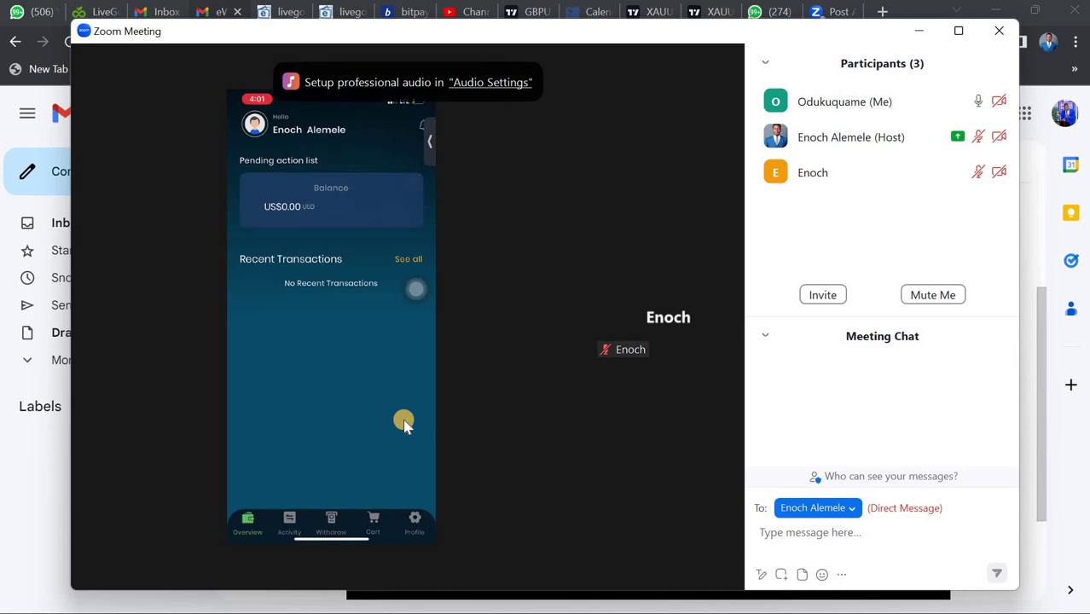
mouse_move(529, 394)
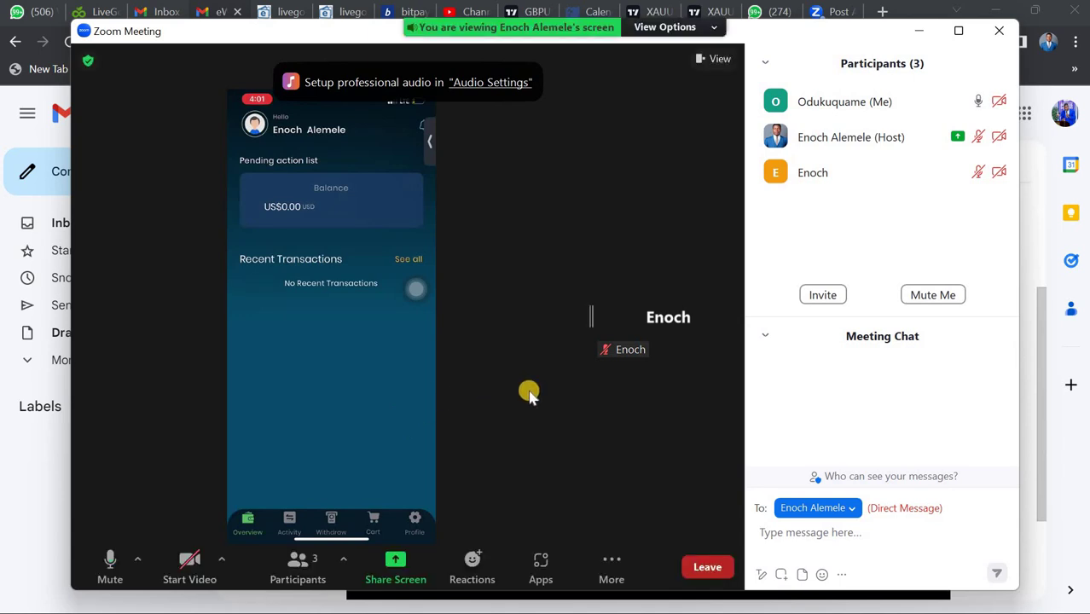